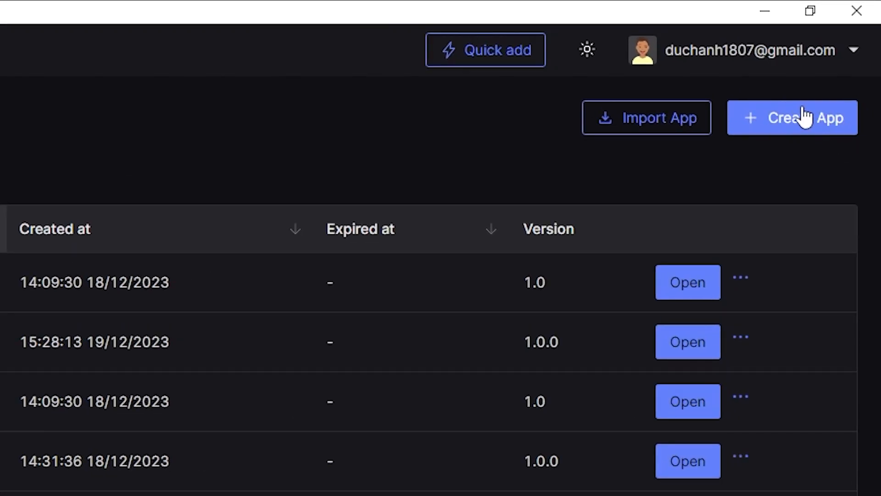
Create a new app and open it in the workflow editor.
click(804, 123)
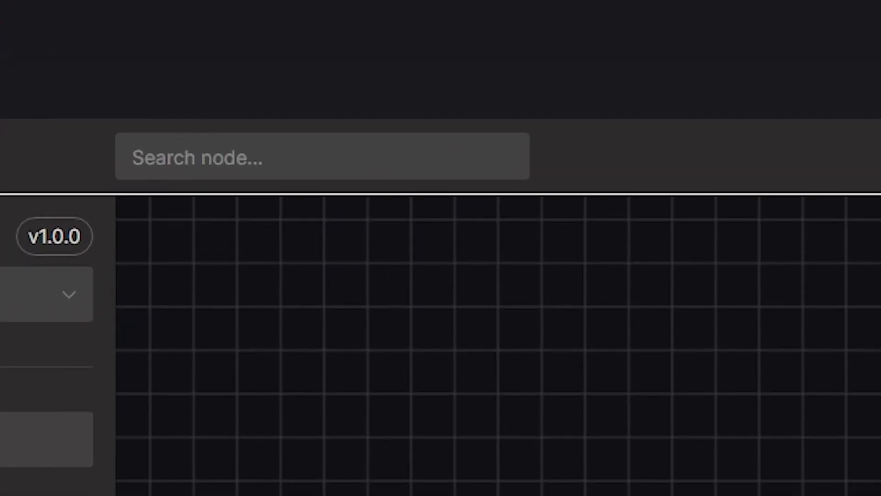
click(335, 163)
drag(363, 199, 369, 200)
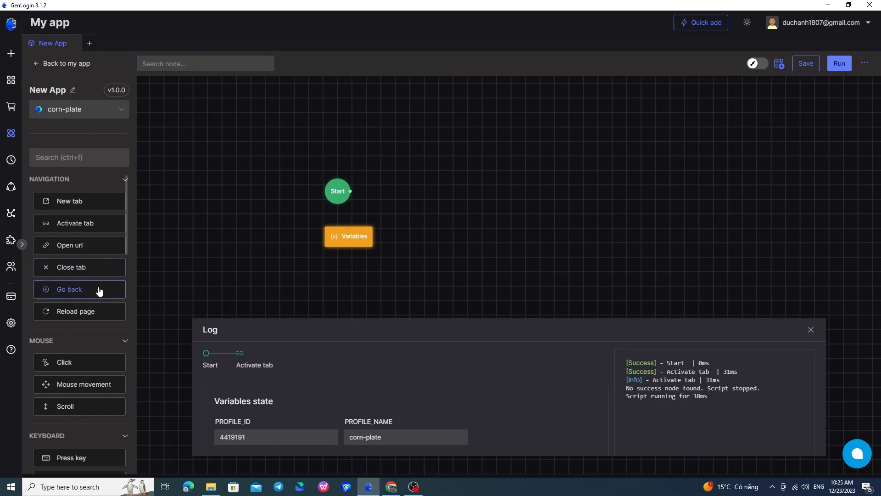
Add a Go back node to the canvas and locate it by searching the nodes for "go".
drag(99, 290, 543, 290)
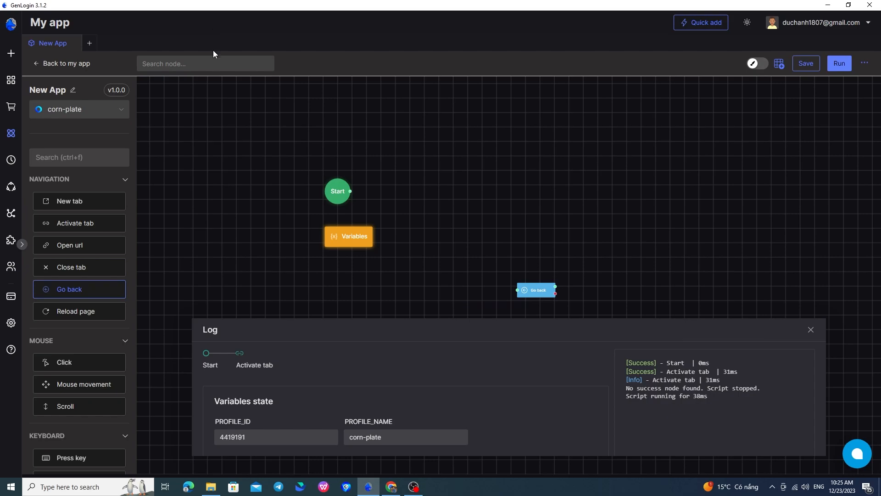
click(210, 63)
text(go)
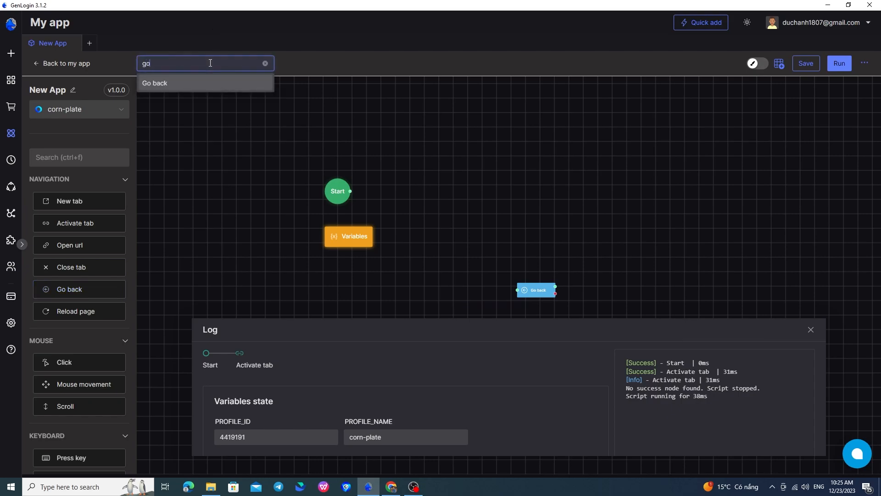
click(221, 83)
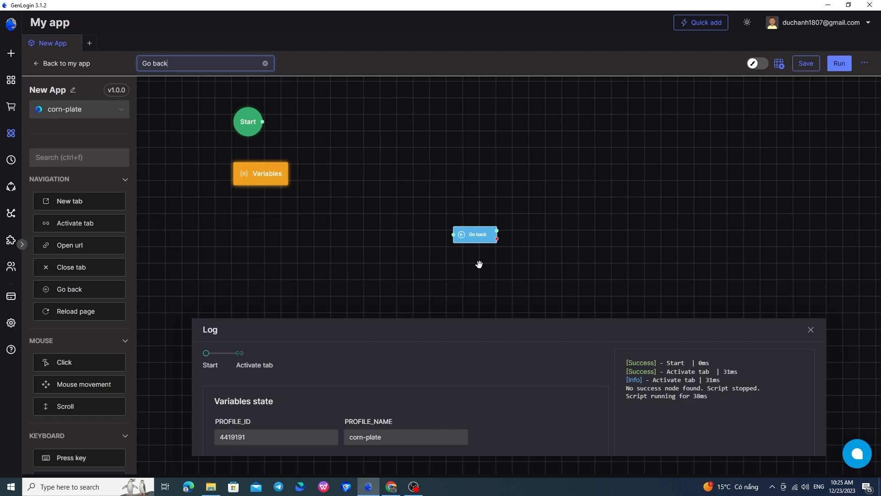
drag(427, 200, 537, 282)
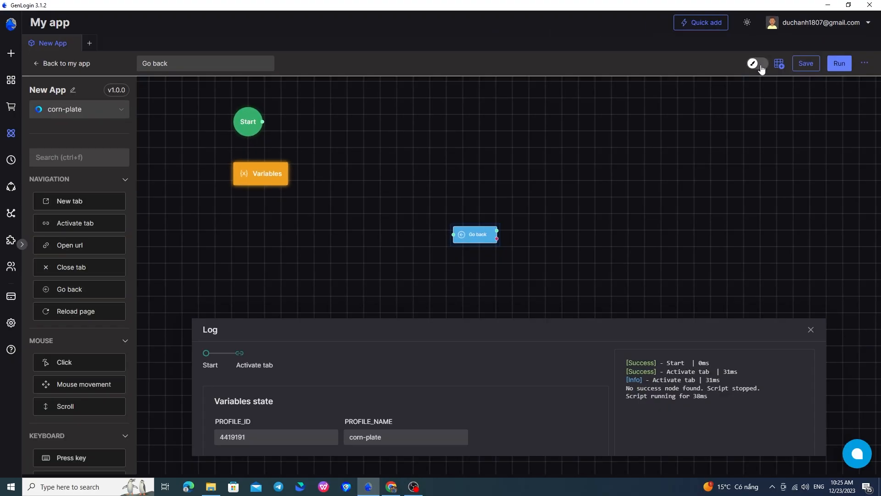
View the app's interface designer and return to the workflow canvas.
click(758, 65)
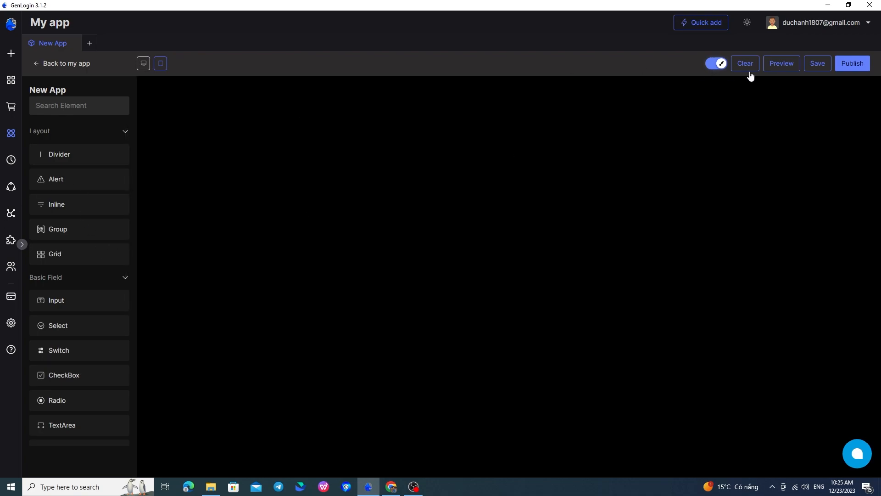
click(718, 64)
drag(613, 227, 600, 201)
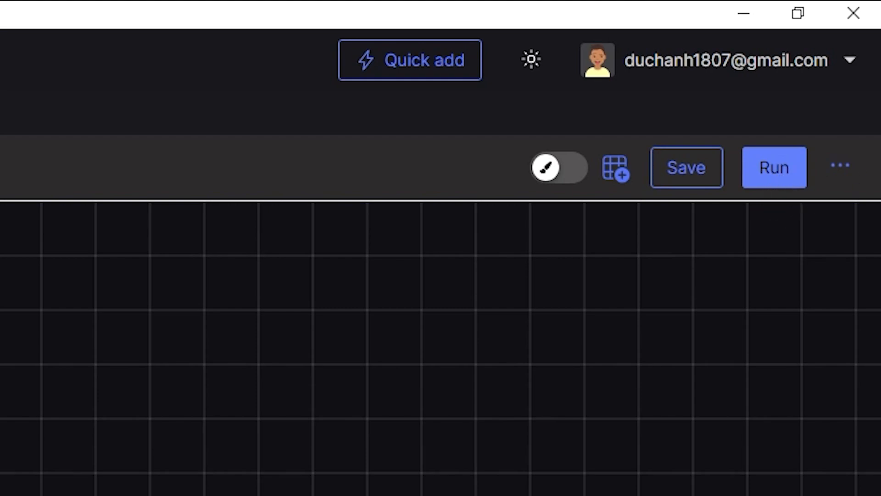
Show the run logs, and look at the Save as dialog without saving a copy.
click(844, 166)
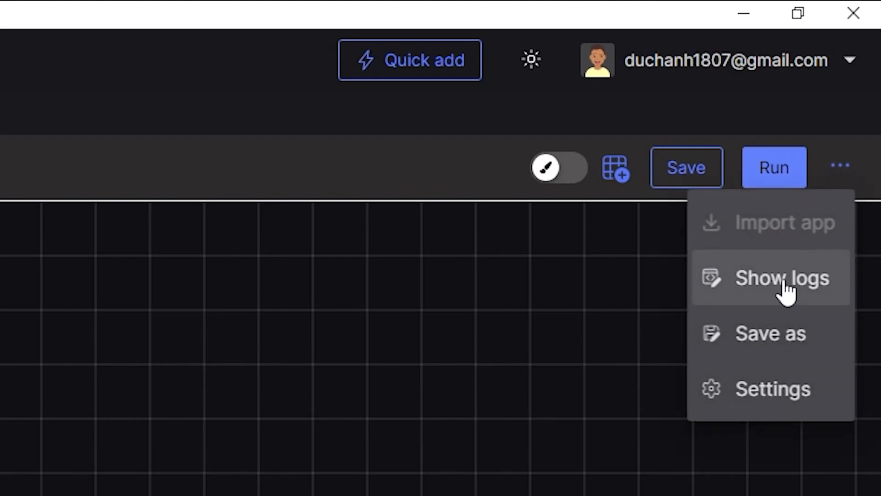
click(785, 296)
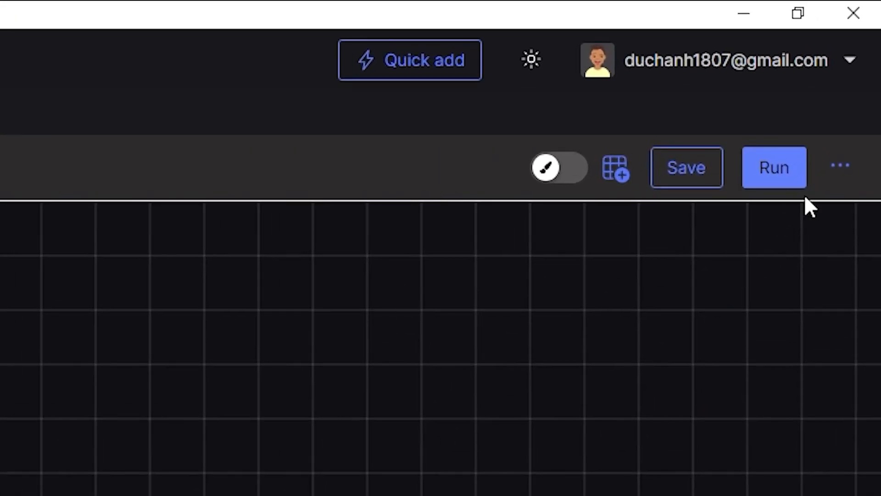
click(865, 63)
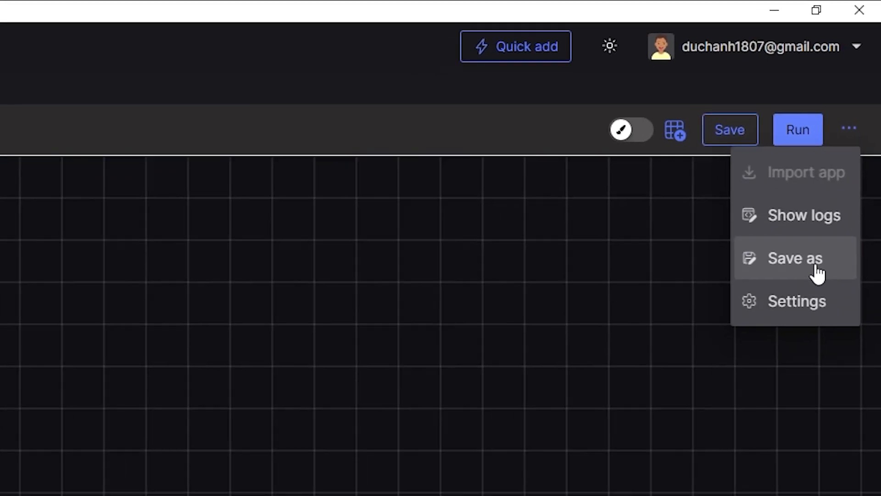
click(810, 359)
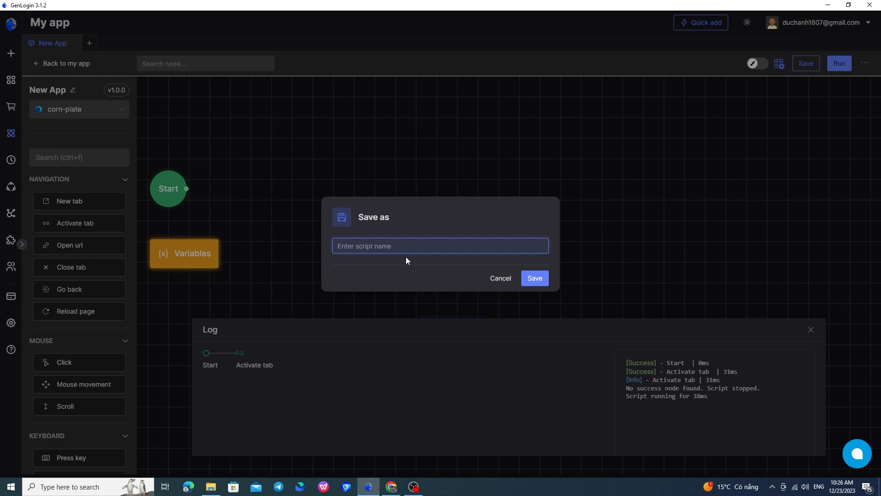
click(488, 272)
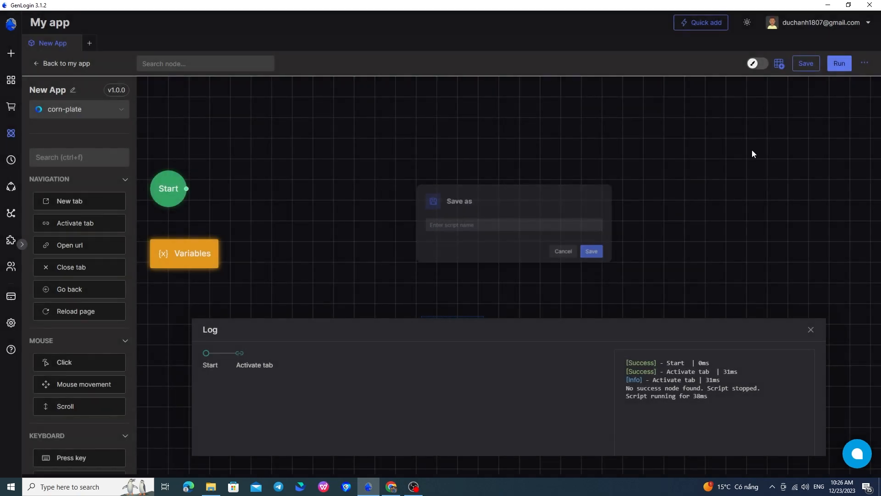
Toggle the Debug setting on and off, and enable Animated connection in the app settings.
click(865, 63)
click(840, 147)
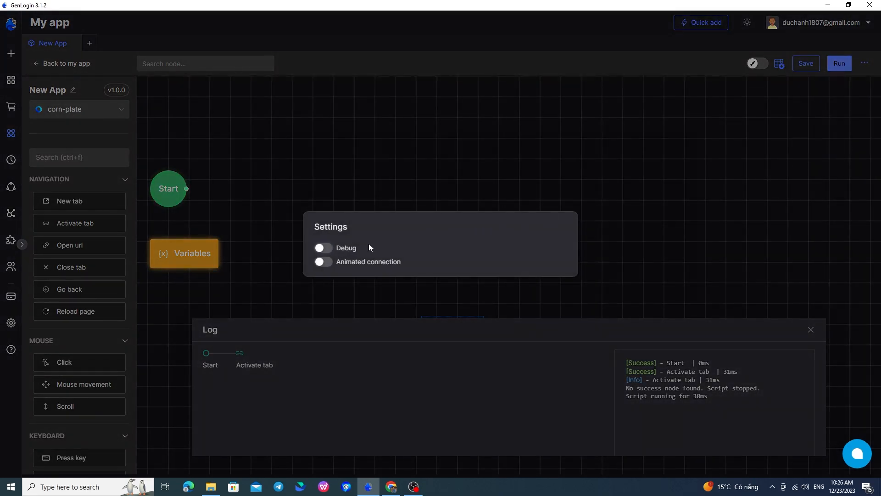
click(322, 250)
click(322, 251)
click(327, 263)
click(413, 161)
Place the Go back node beside Start and connect Start to it.
drag(331, 285, 322, 214)
drag(436, 262, 271, 119)
drag(215, 131, 304, 232)
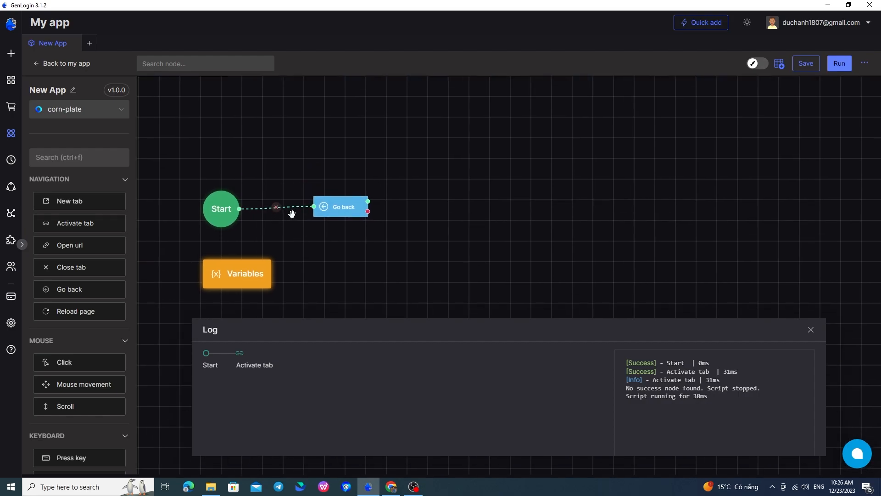
Disable Animated connection in the app settings.
click(864, 65)
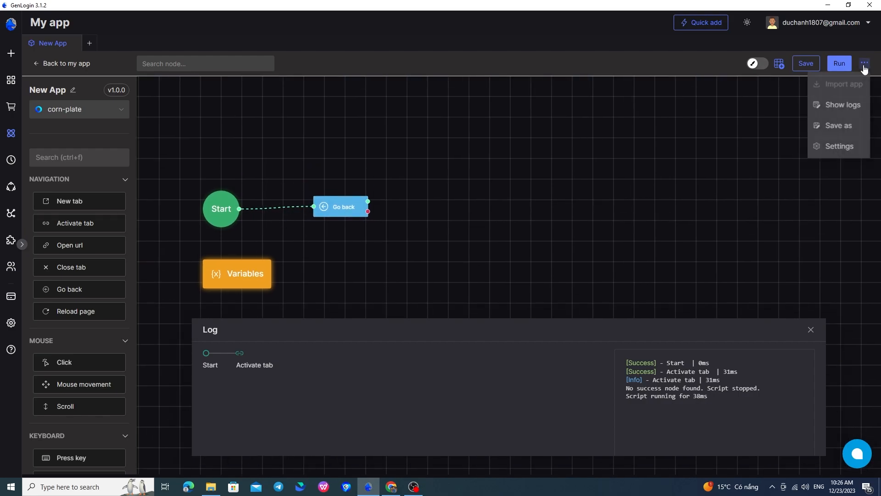
click(840, 145)
click(324, 262)
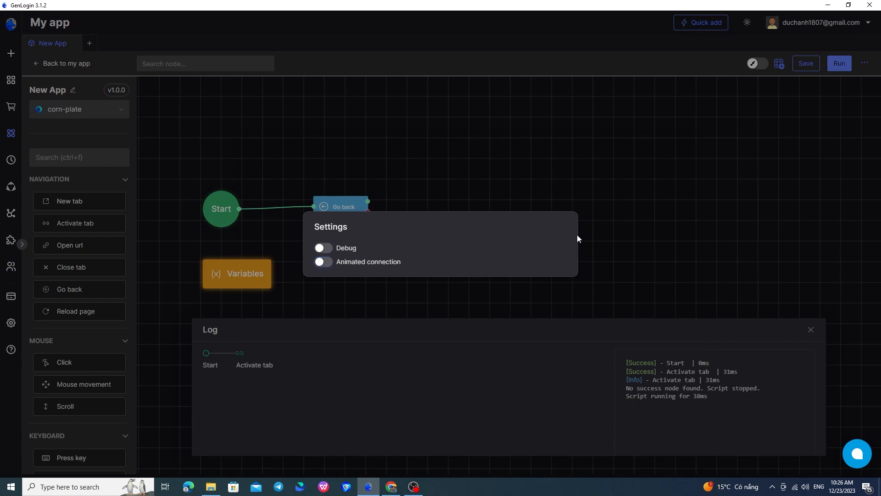
click(595, 175)
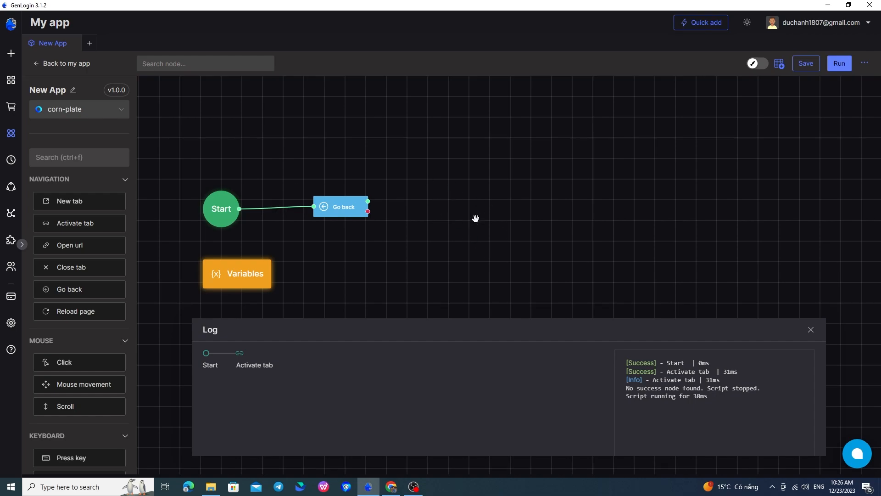
Delete the connection from Start and the Go back node.
click(281, 208)
key(Delete)
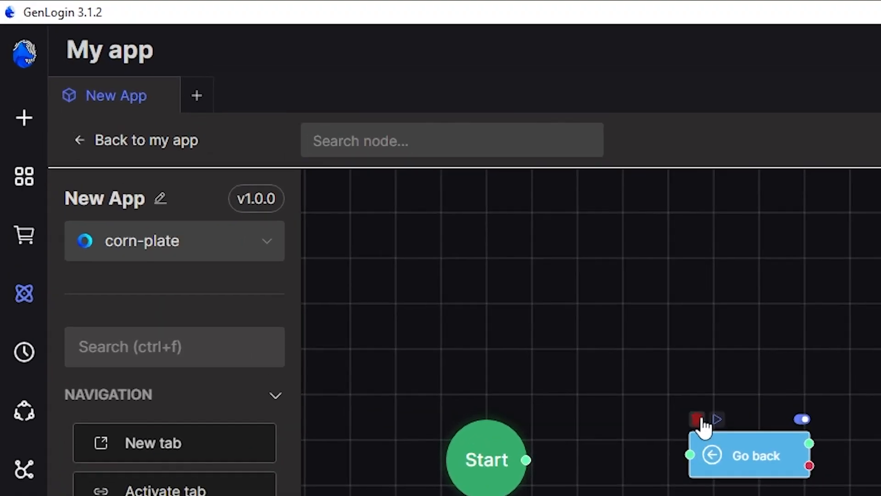
click(318, 191)
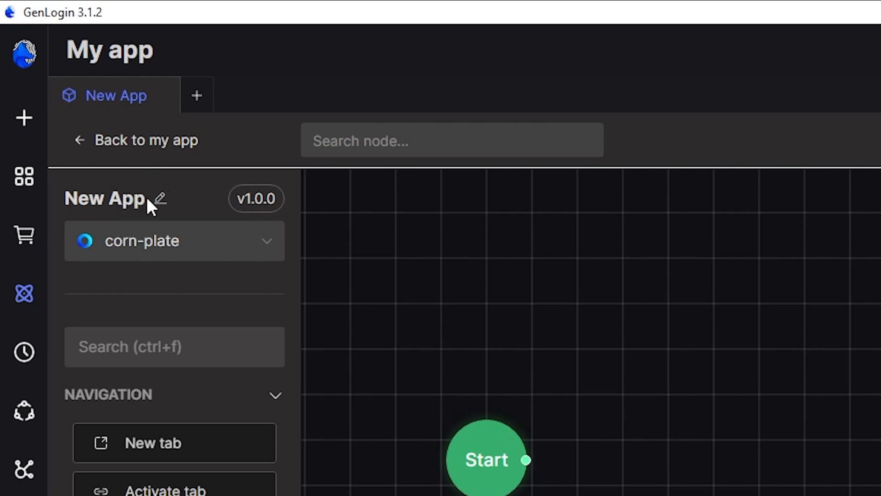
Rename the app to "Mở tab", give it the description "test", and save the information.
click(161, 199)
triple_click(335, 196)
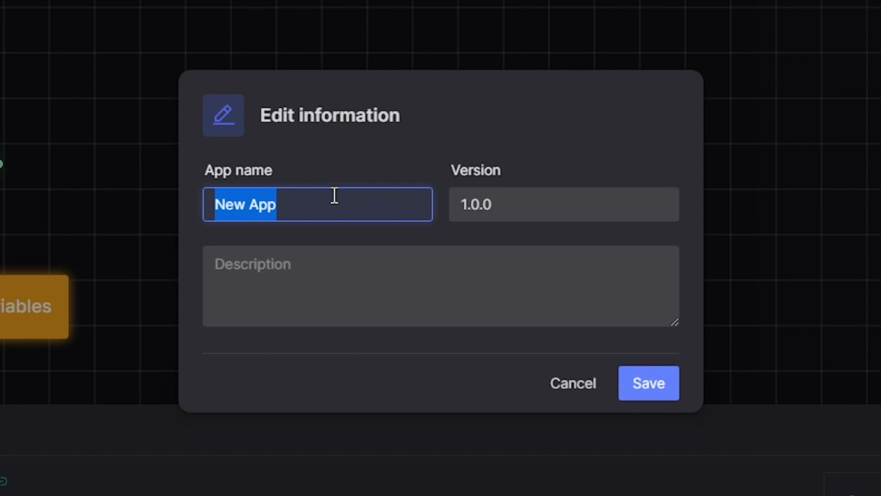
text(Mo)
text( tab)
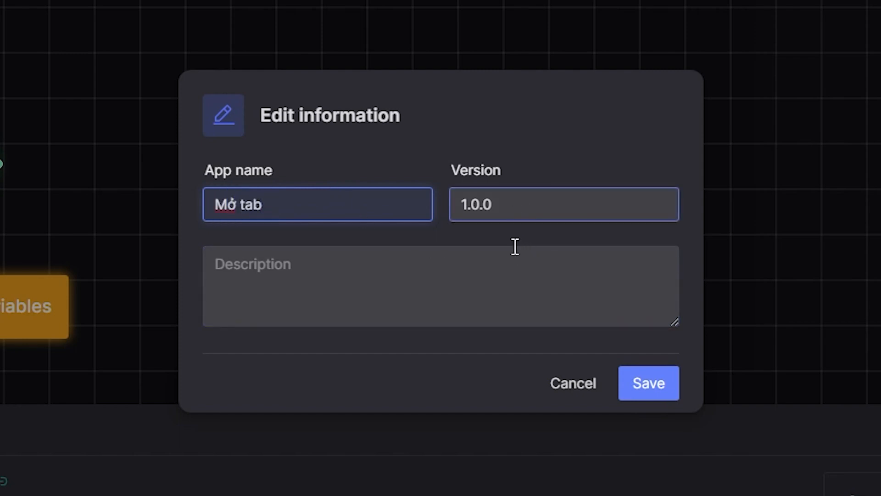
click(456, 276)
text(faw)
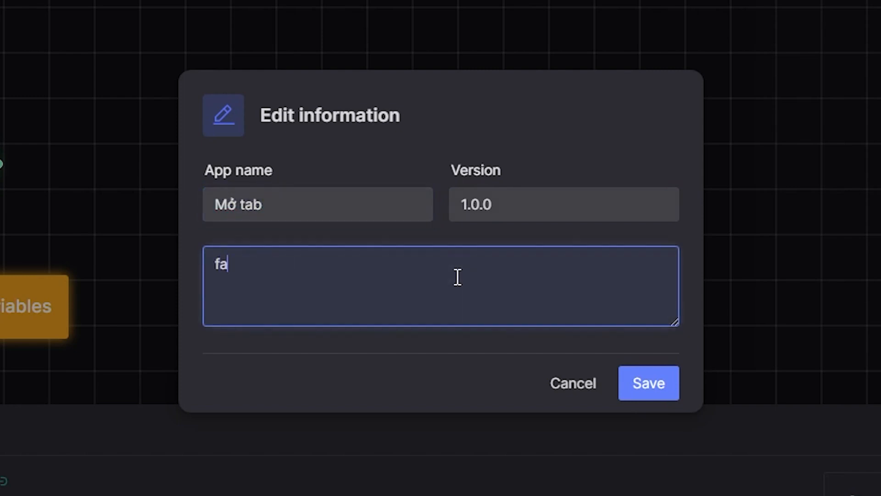
key(BackSpace)
key(BackSpace)
key(BackSpace)
text(test)
click(661, 393)
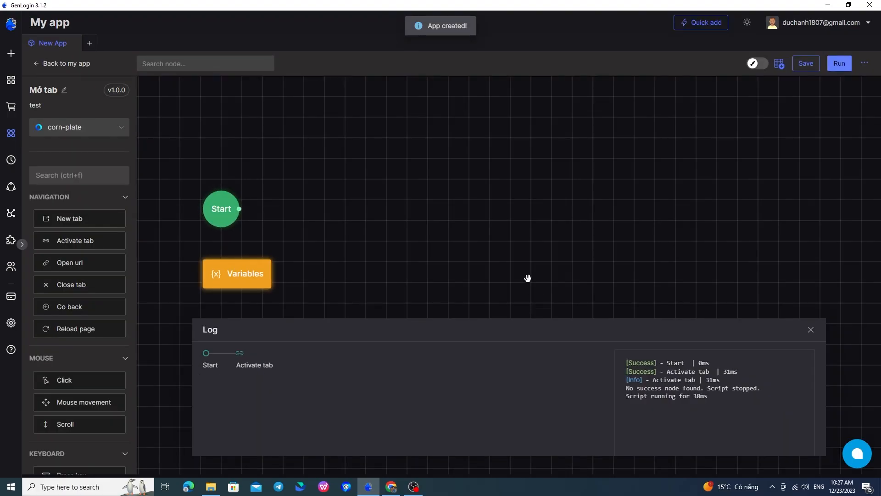
Change the browser profile to Empty Chrome, look through the profile list, and reselect corn-plate.
click(74, 127)
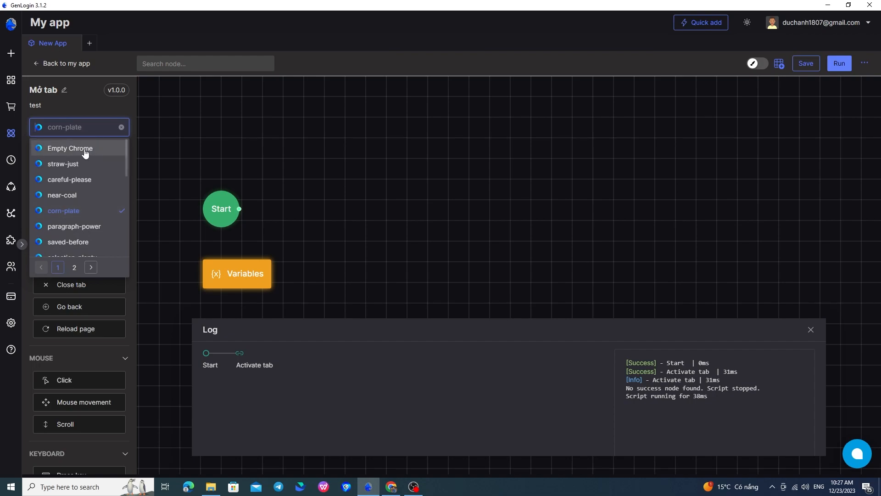
click(87, 149)
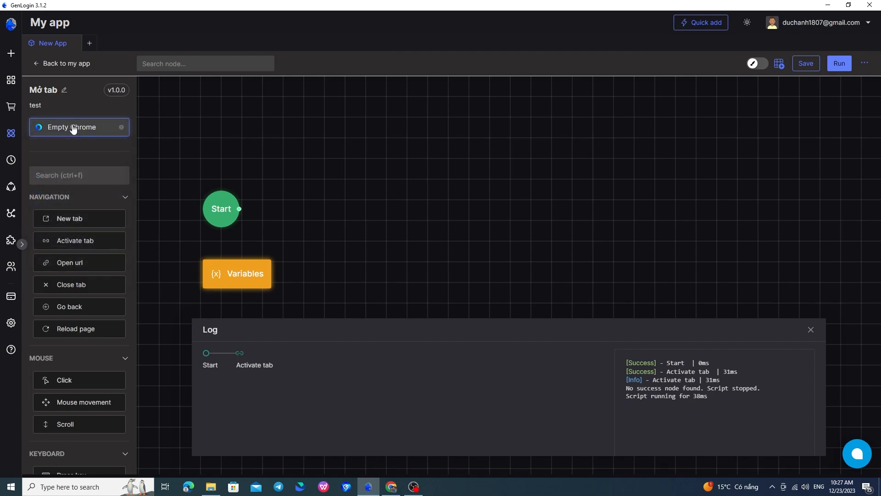
click(100, 133)
scroll(88, 204, down, 5)
scroll(88, 204, up, 5)
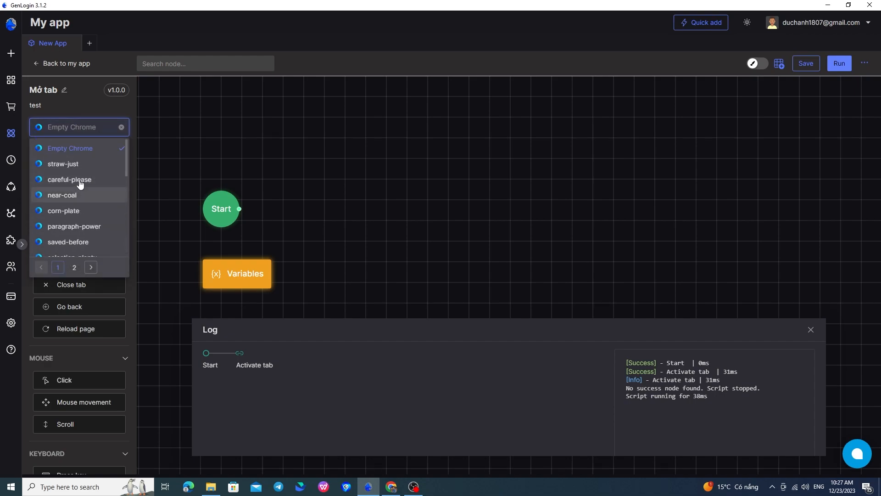
click(75, 215)
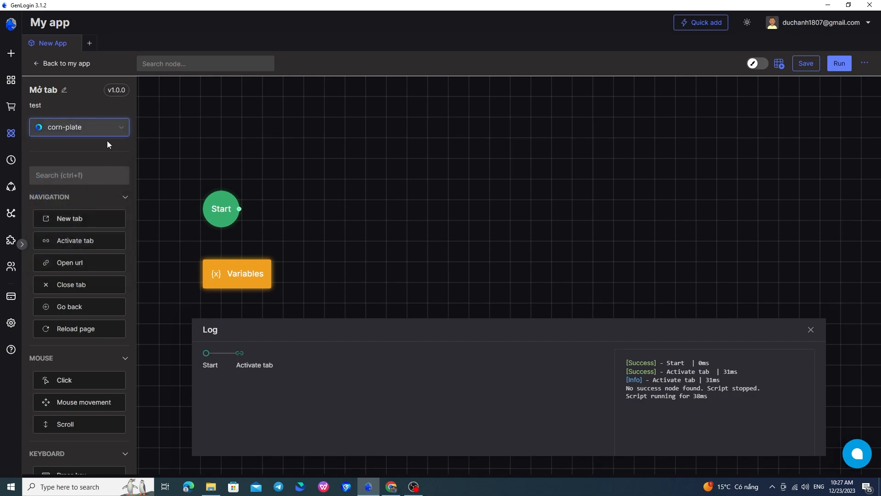
Add a New tab node beside Start, align it with Start, and connect Start to its input.
drag(212, 211, 226, 205)
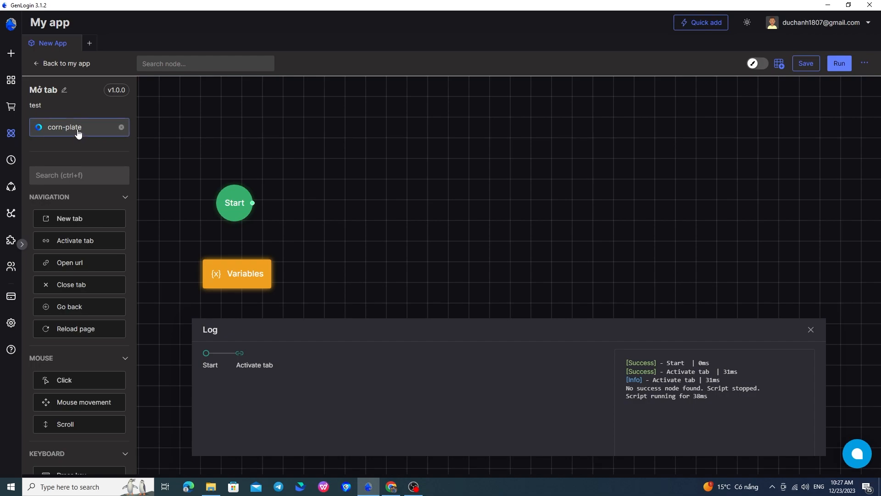
drag(104, 224, 348, 214)
scroll(321, 215, up, 2)
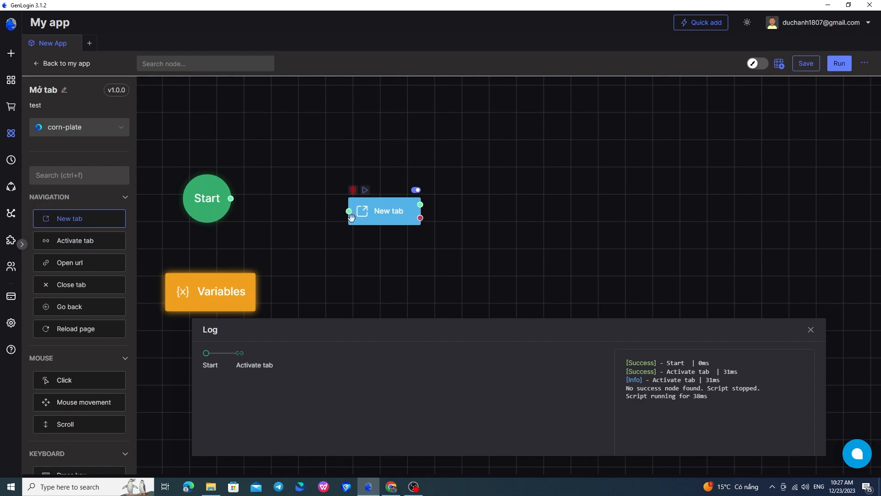
mouse_move(392, 214)
mouse_down()
mouse_move(367, 199)
mouse_move(378, 206)
mouse_up()
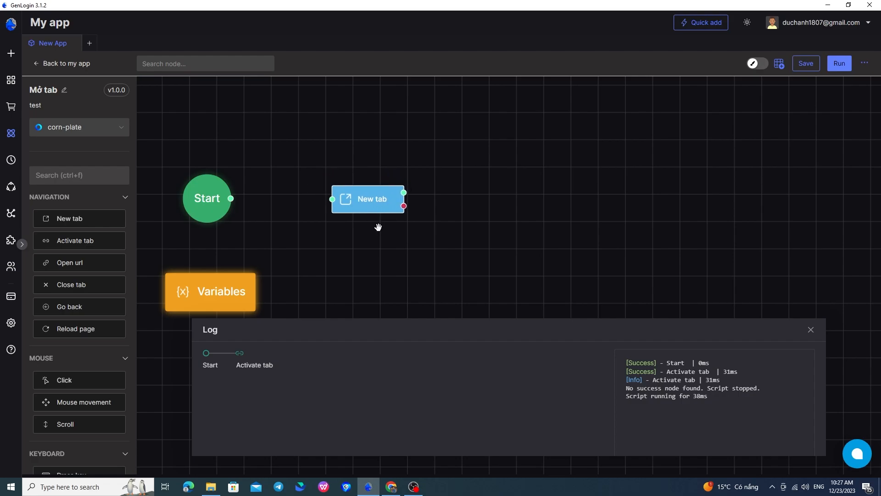
scroll(380, 214, up, 3)
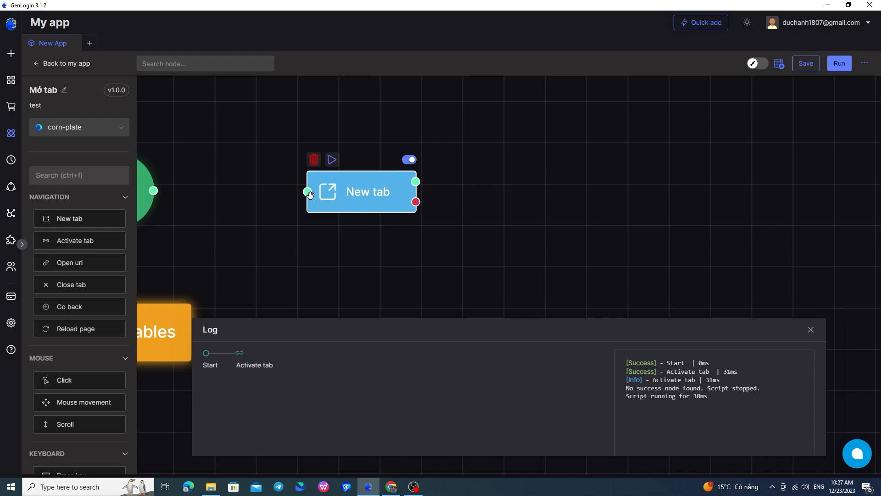
drag(153, 191, 314, 192)
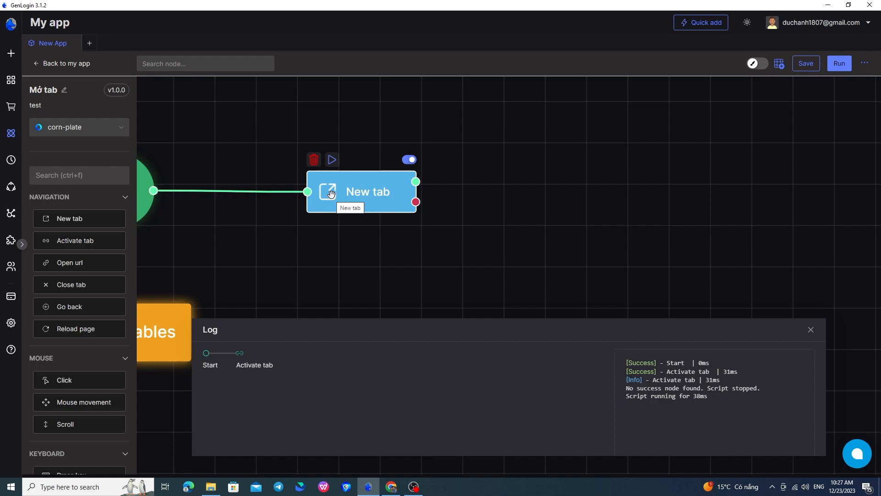
Try drawing a connection from the New tab node's green output into empty canvas, and delete the node.
drag(415, 182, 551, 228)
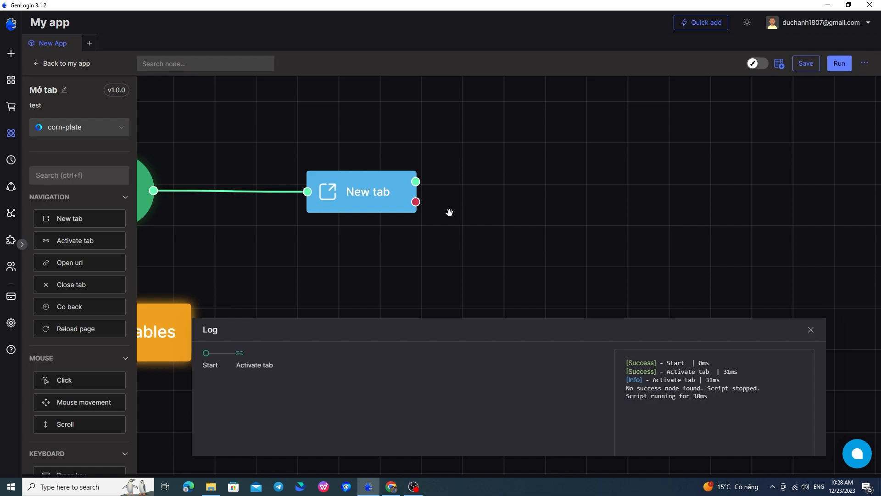
mouse_move(389, 183)
mouse_move(340, 183)
click(313, 160)
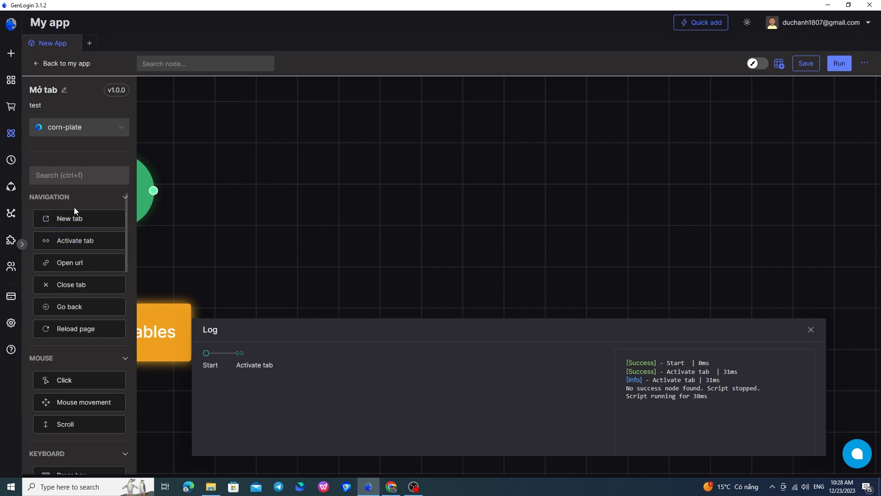
drag(66, 220, 303, 189)
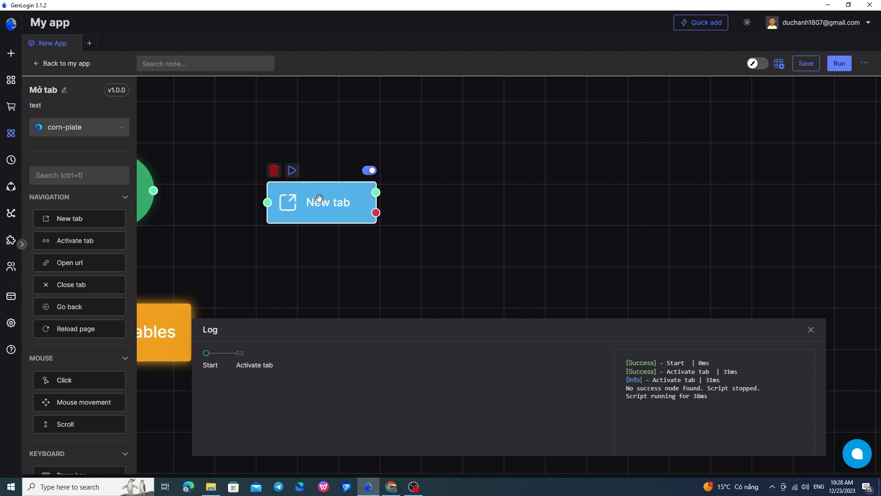
double_click(312, 196)
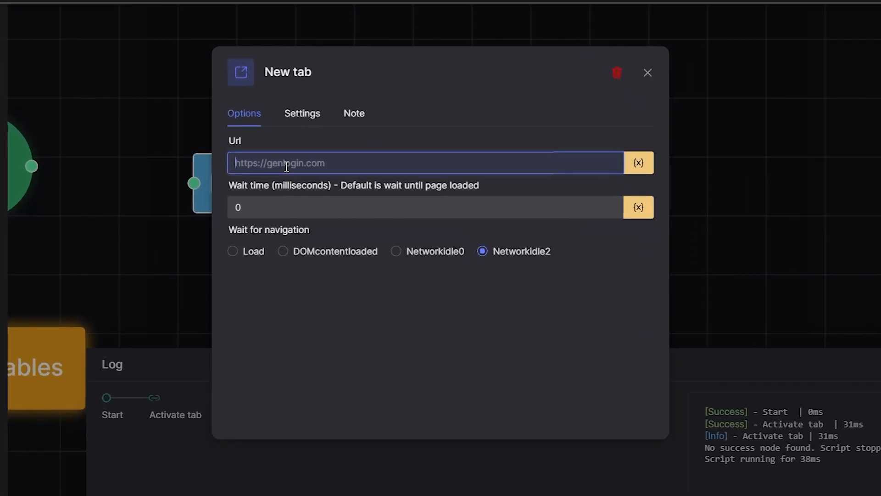
text(htt)
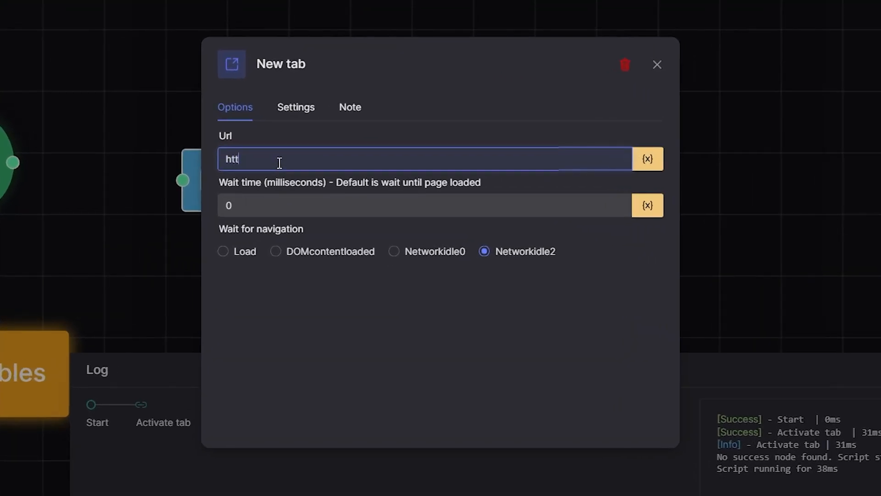
text(ngaymay.vn)
click(654, 159)
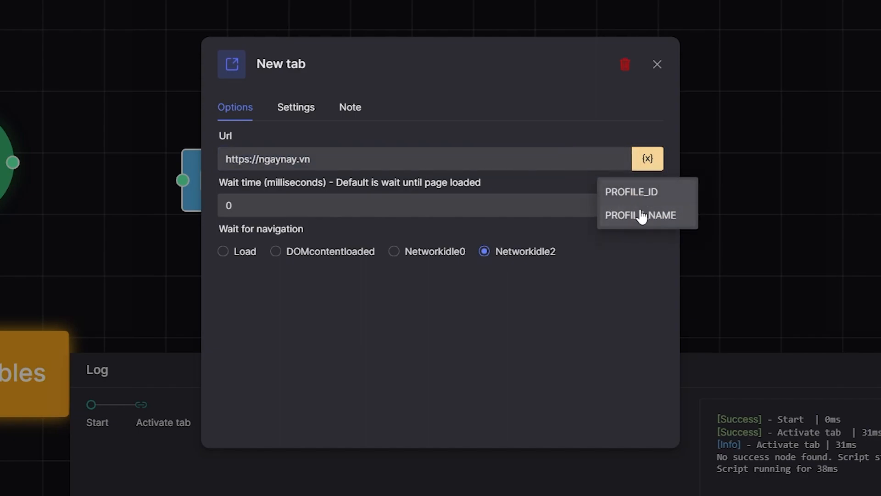
click(329, 151)
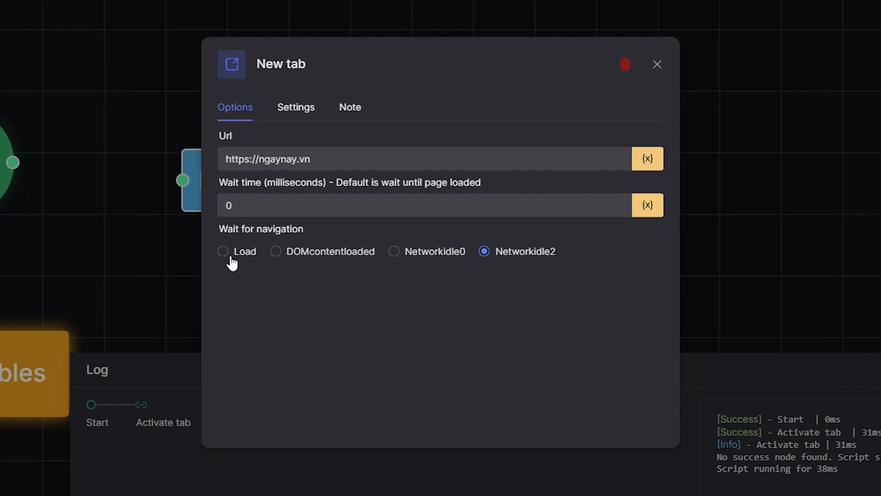
Set the New tab node's wait for navigation to Load and run that node on its own.
click(242, 258)
click(657, 64)
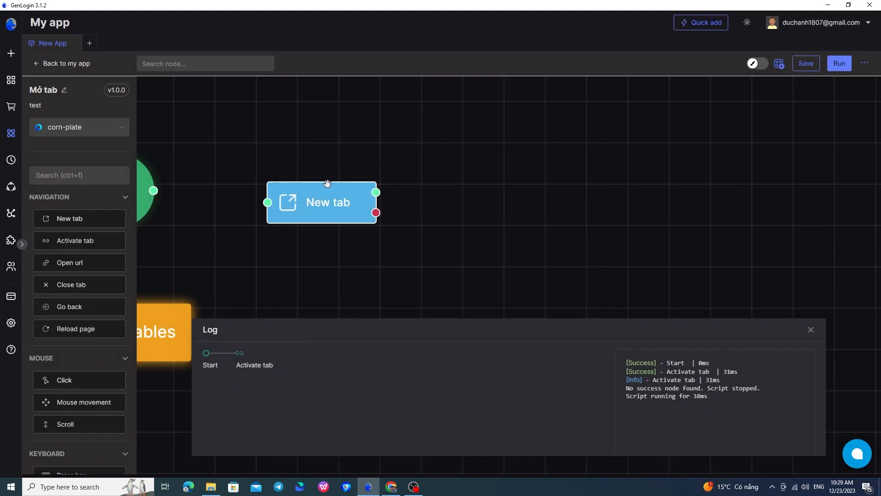
click(293, 171)
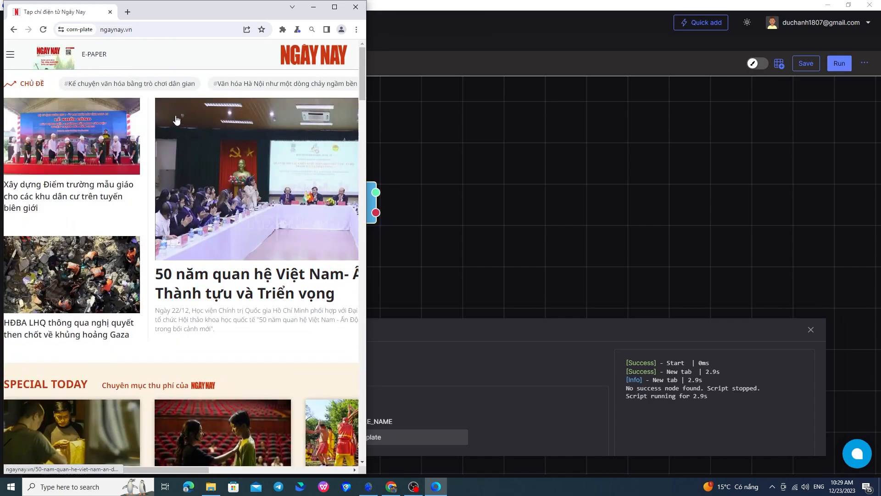
click(453, 138)
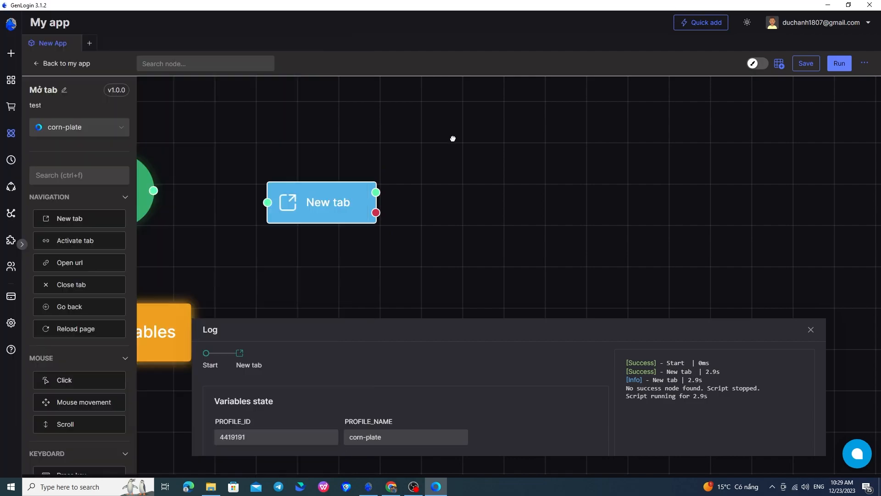
Add an Activate tab node beside New tab, and open YouTube in a second corn-plate browser tab, returning to the ngaynay.vn tab.
drag(65, 242, 444, 212)
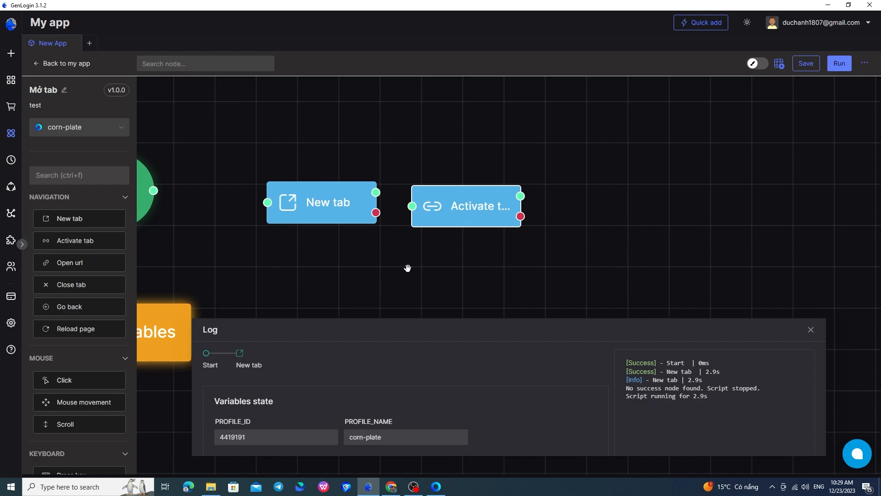
click(445, 492)
click(128, 14)
text(you)
key(Return)
click(99, 13)
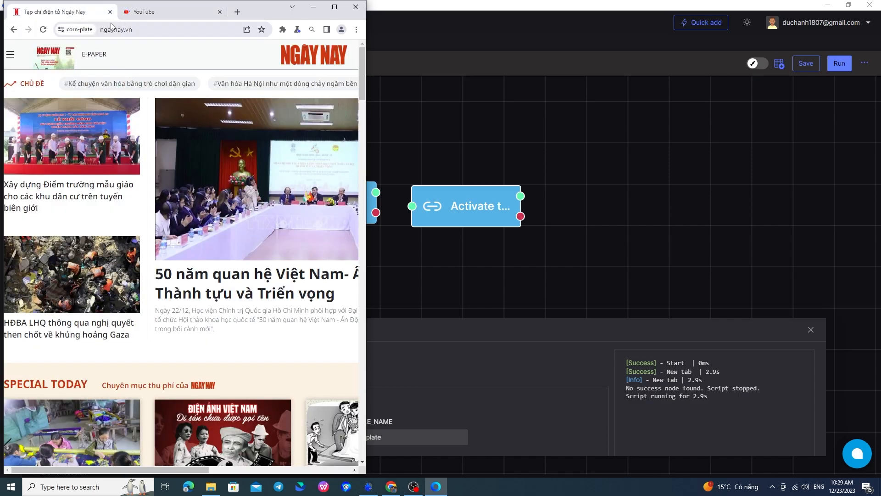
Set the Activate tab node's tab number to 2 and run that node.
double_click(474, 211)
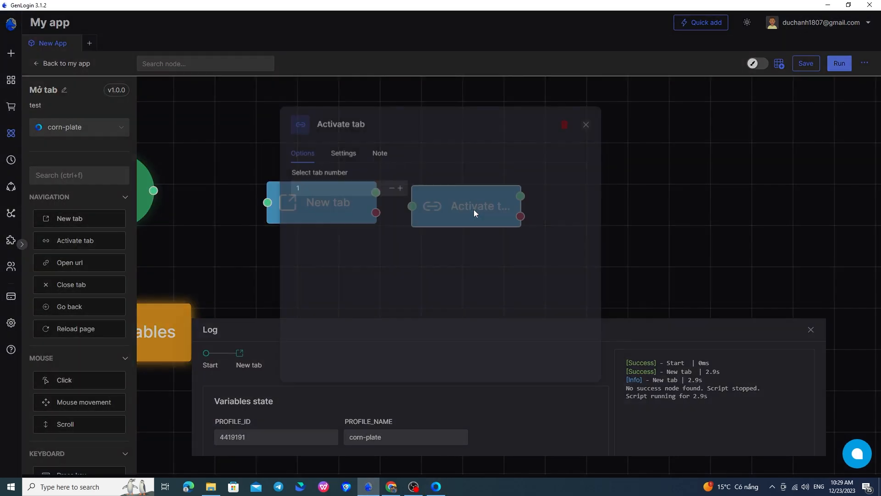
click(400, 189)
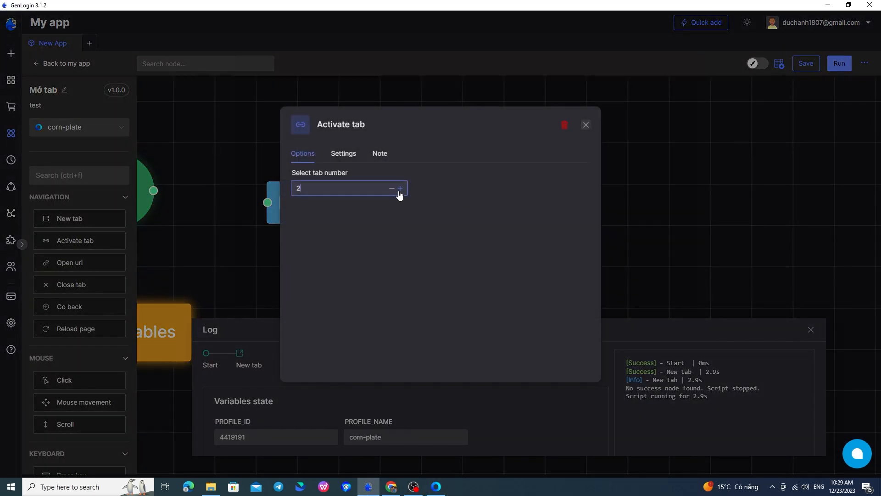
click(653, 184)
click(436, 176)
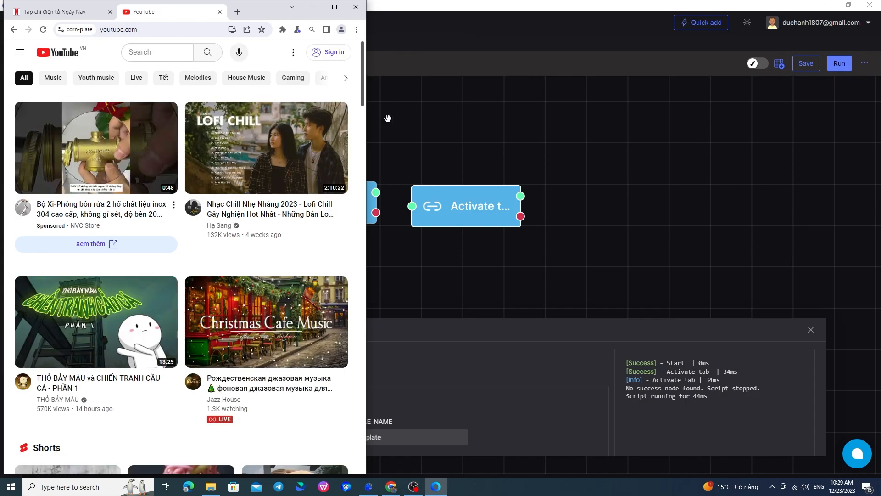
Check the Activate tab node's settings again and rerun the node to view the tab switch.
click(476, 202)
double_click(475, 202)
click(638, 181)
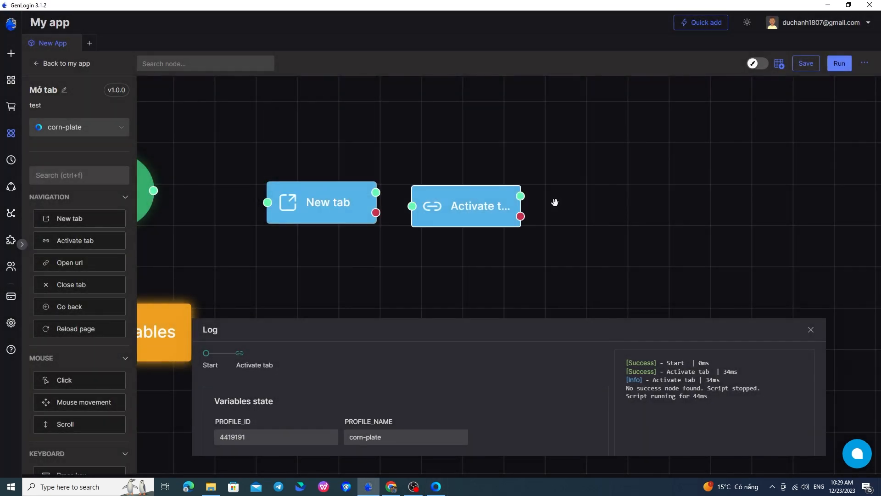
click(437, 175)
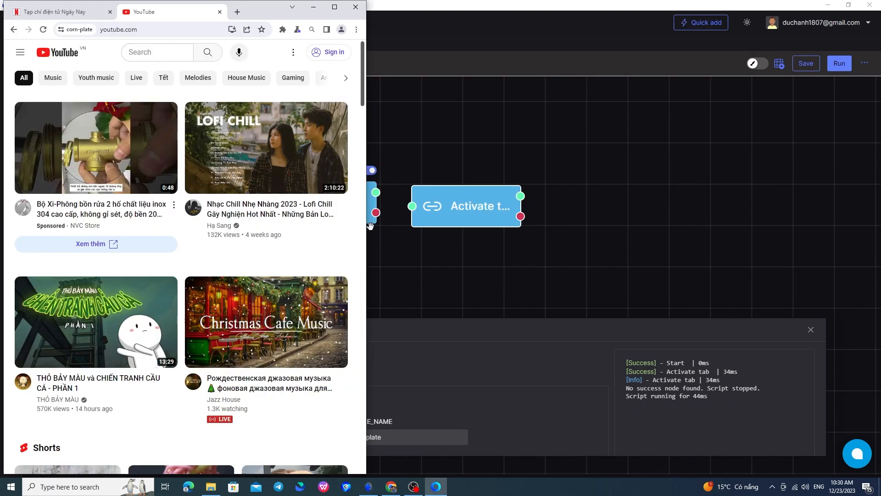
Add an Open url node beyond Activate tab and look at its options.
click(610, 173)
drag(126, 258, 602, 206)
double_click(642, 218)
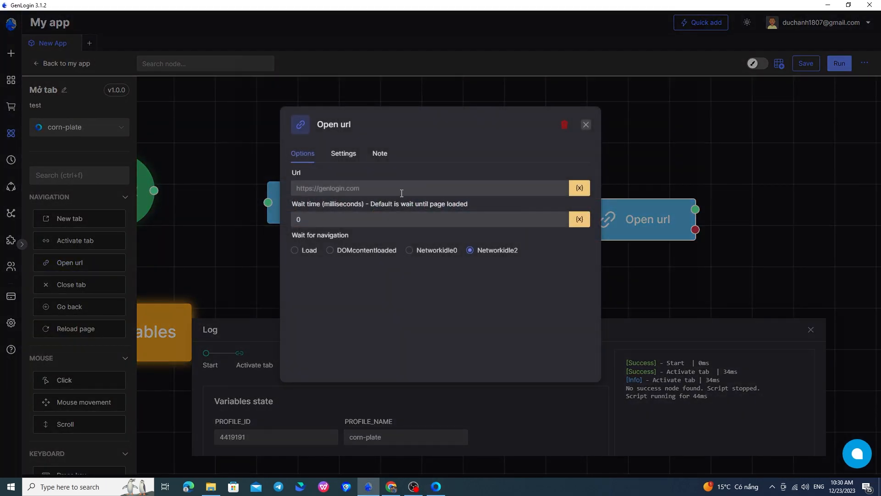
click(590, 129)
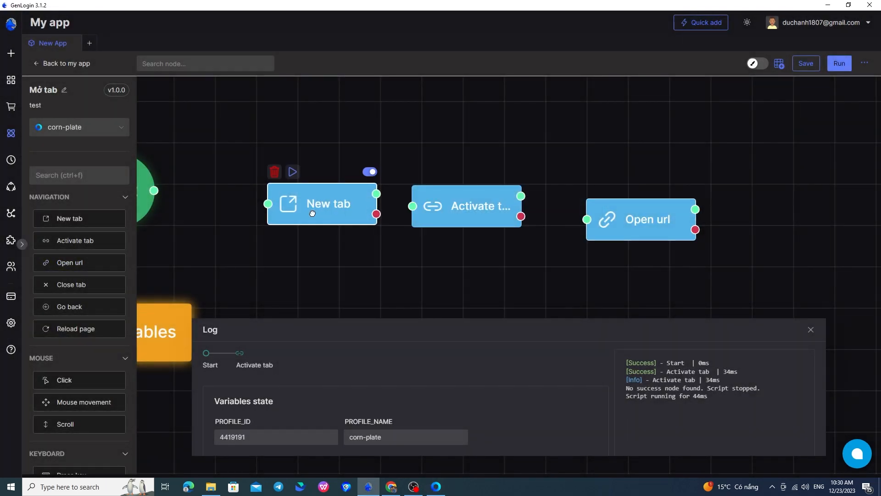
double_click(315, 207)
triple_click(336, 188)
key(ctrl+c)
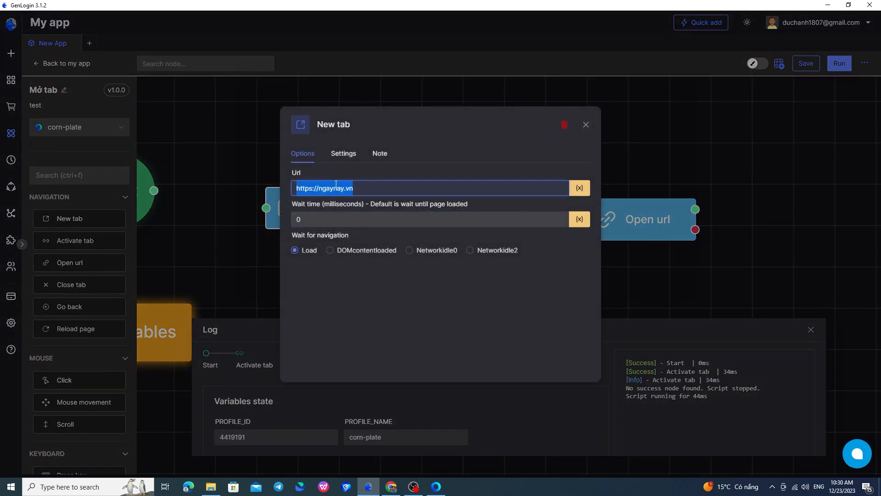
click(671, 208)
double_click(652, 219)
click(394, 188)
key(ctrl+v)
click(294, 250)
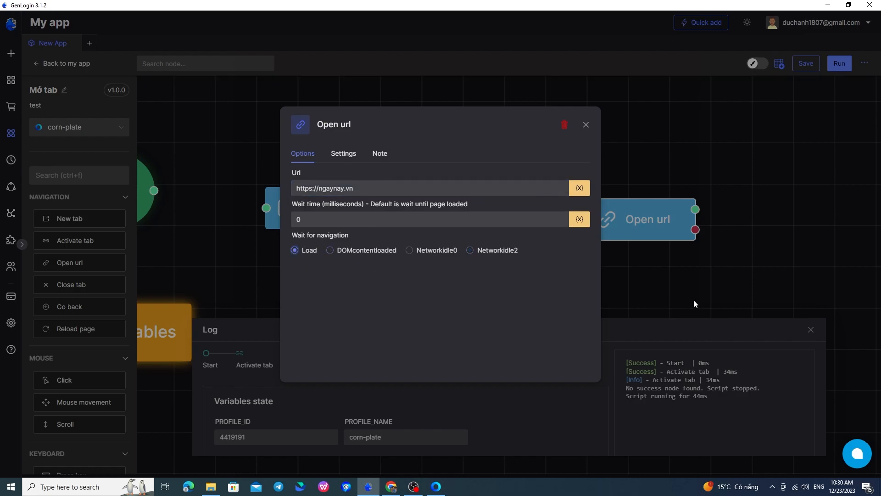
click(691, 299)
Check the YouTube tab in the corn-plate browser, and run the Open url node on it.
click(436, 487)
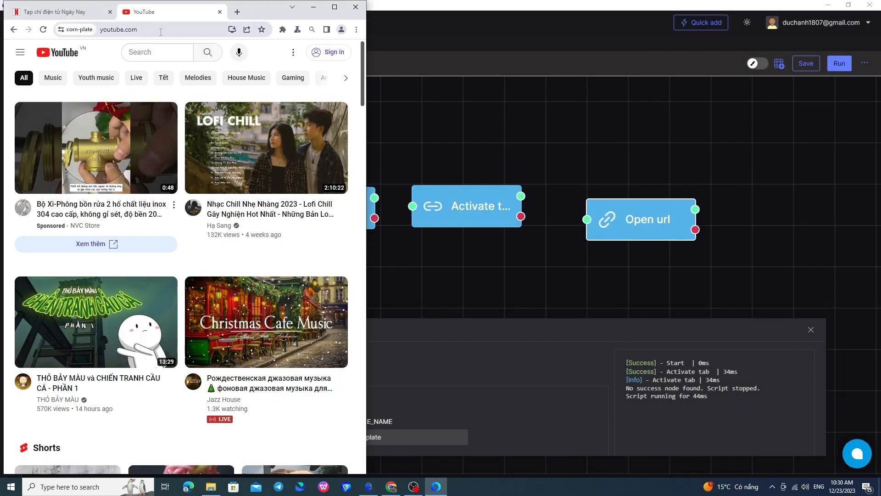
click(612, 187)
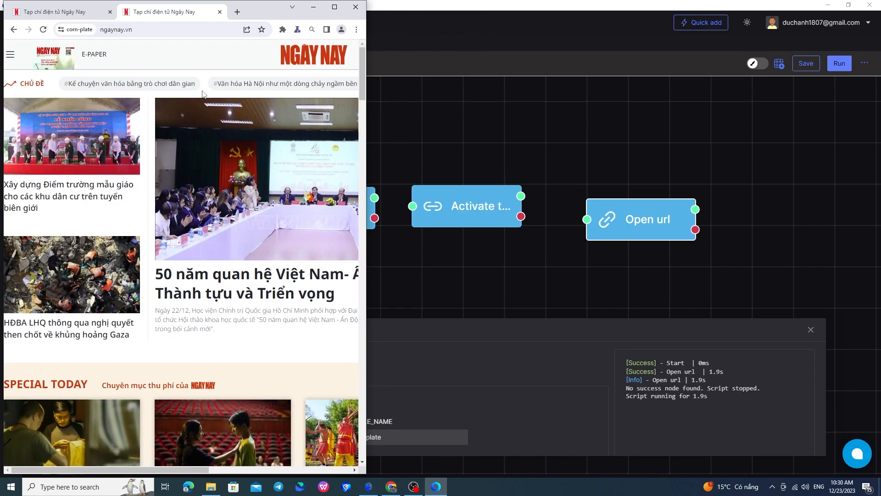
click(455, 265)
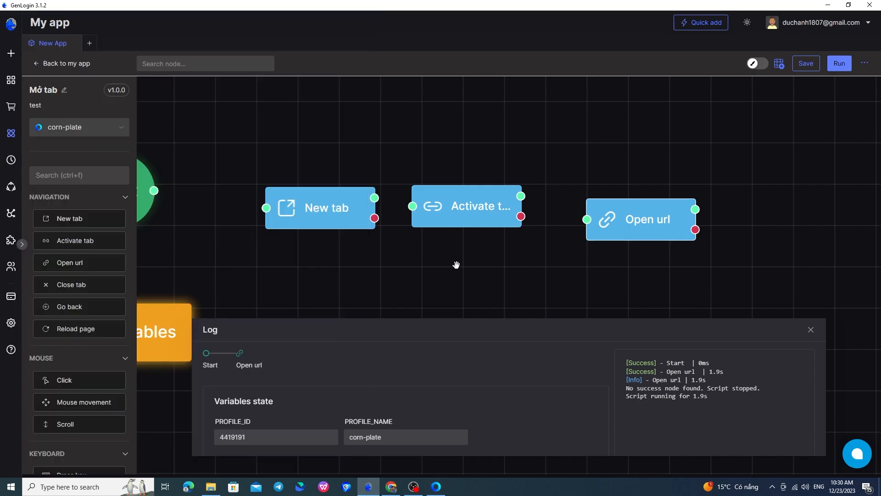
Add a Close tab node below the existing nodes and move Open url closer to Activate tab.
drag(106, 285, 580, 306)
drag(642, 220, 606, 199)
drag(582, 307, 545, 271)
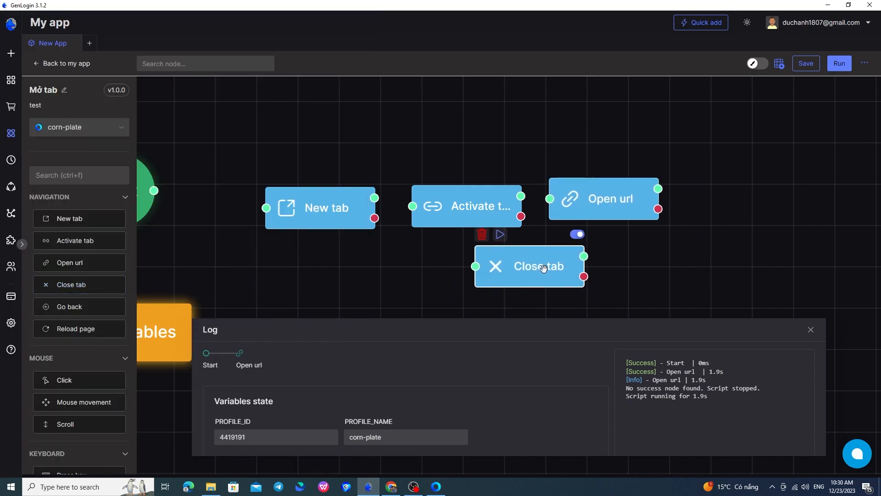
Look at the Close tab node's Select tab option, switch back to Current tab, and run the node.
double_click(528, 266)
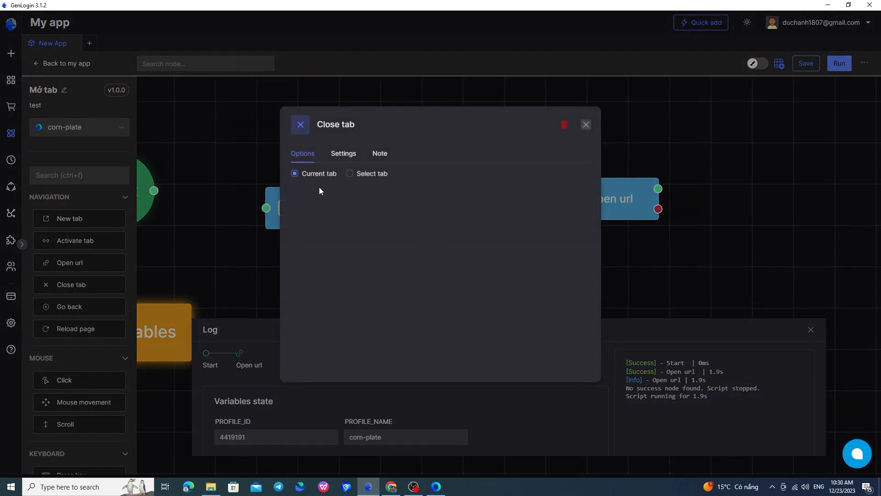
click(377, 175)
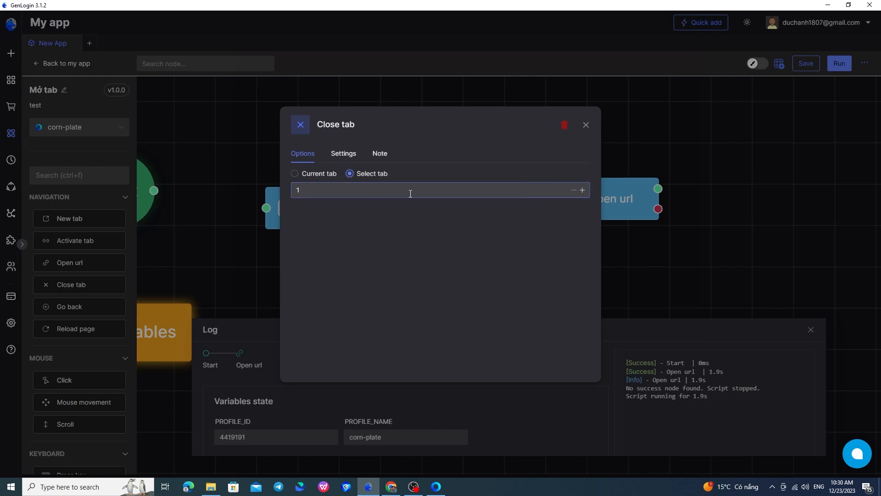
click(313, 178)
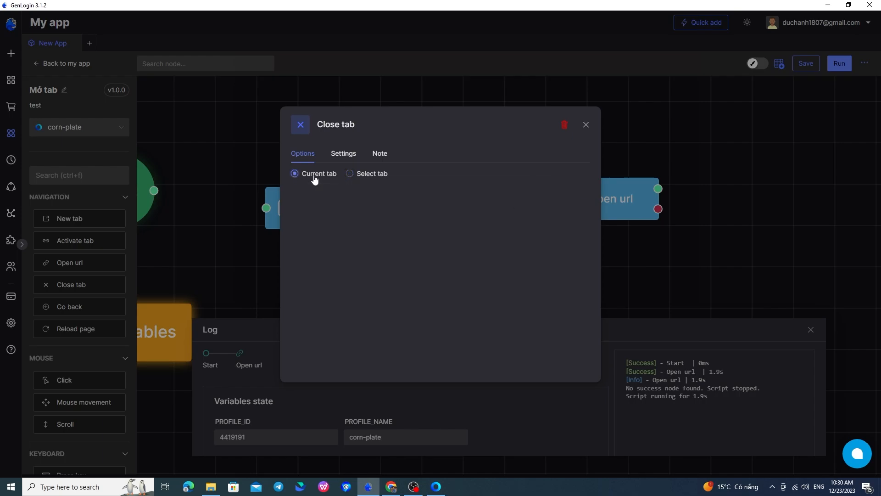
click(585, 126)
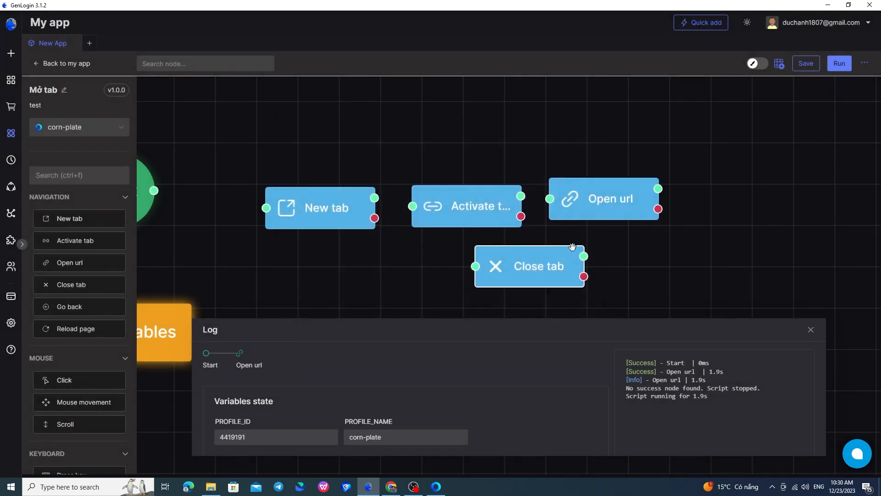
click(500, 235)
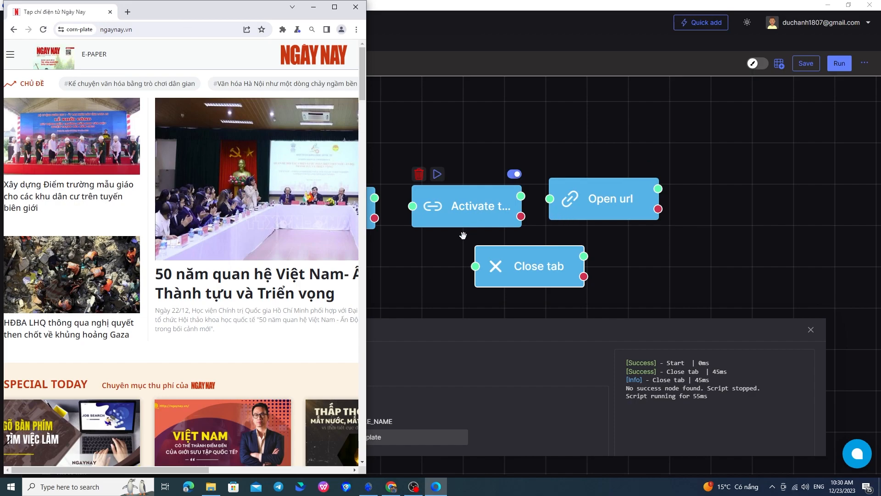
drag(426, 268, 458, 269)
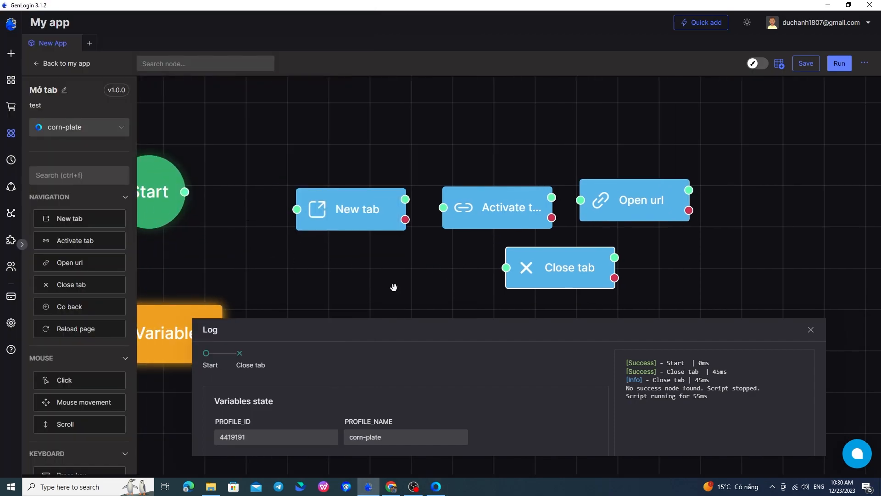
Add a Go back node below New tab, look at its options, and move it away from Close tab.
drag(393, 287, 302, 194)
drag(94, 310, 380, 220)
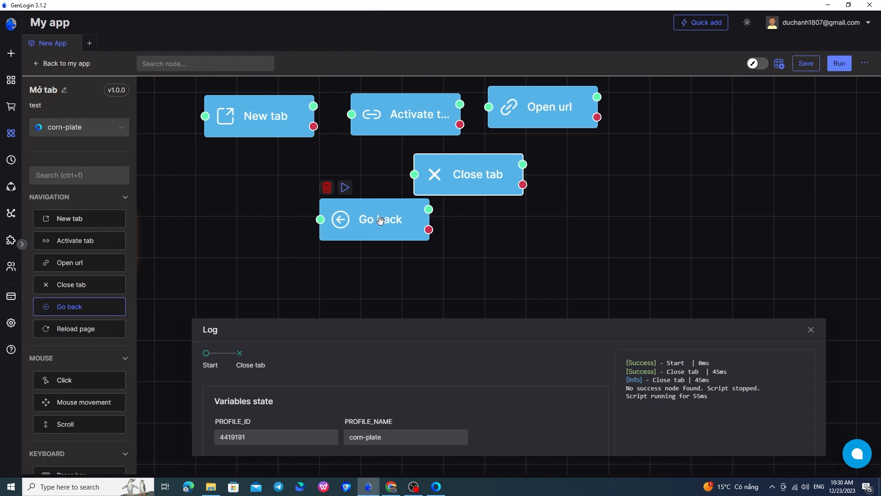
double_click(380, 220)
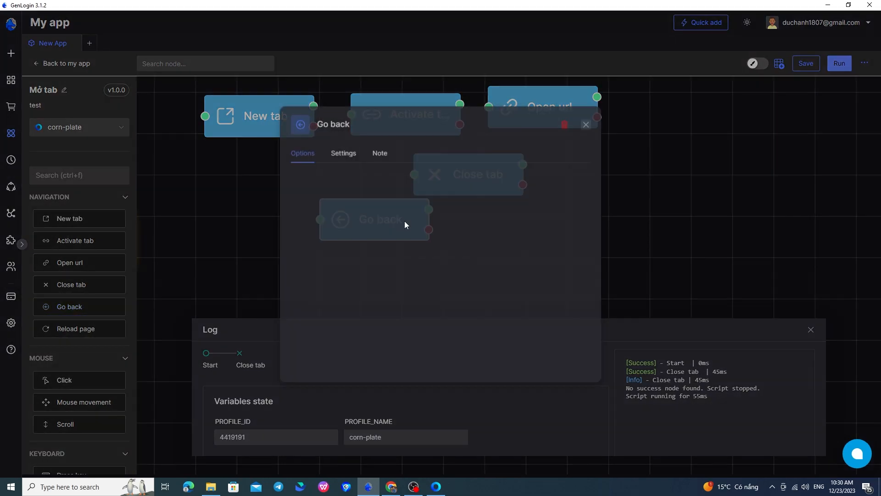
click(587, 125)
drag(374, 219, 304, 222)
Add a Reload page node beside Go back and look at its options.
drag(76, 329, 486, 241)
double_click(487, 241)
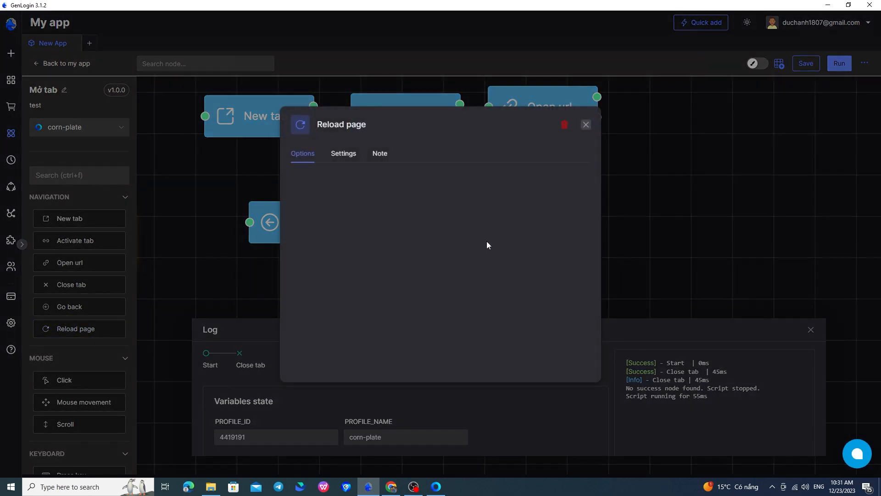
click(586, 125)
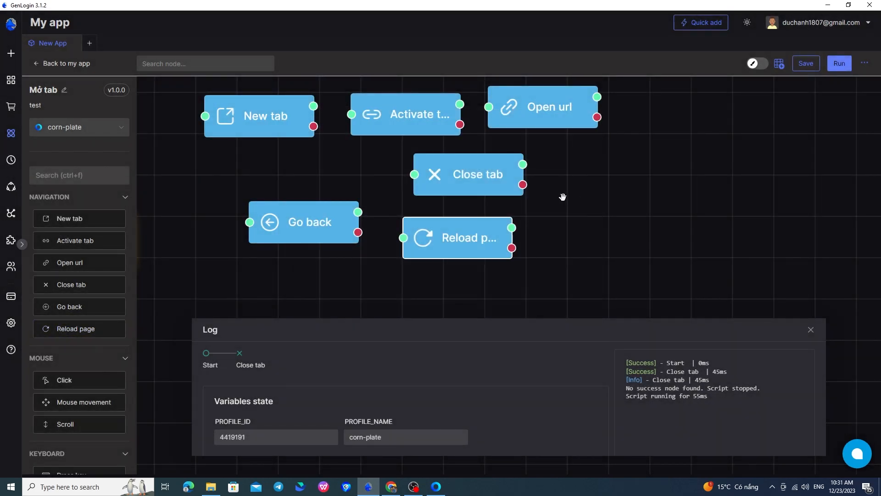